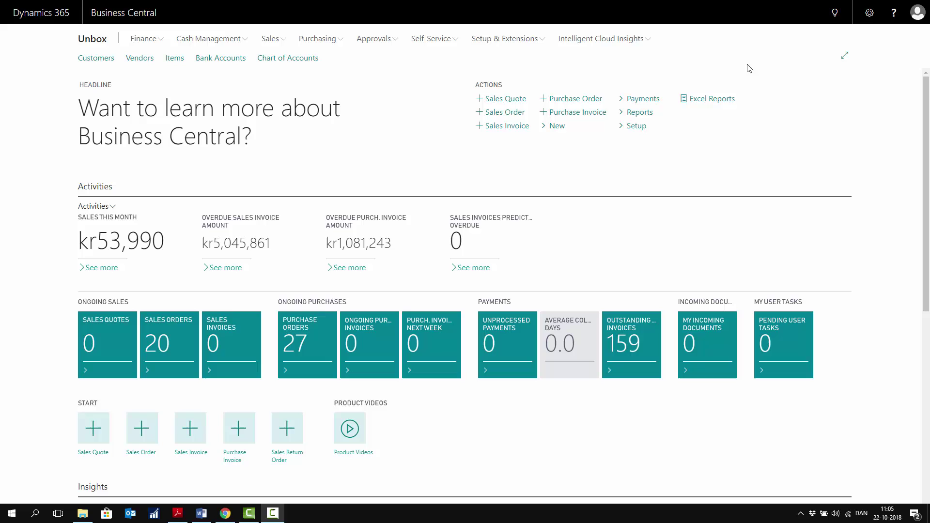
Search Tell Me for sales invoices and open the Sales Invoices list
{"action": "left_click", "coordinate": [837, 15]}
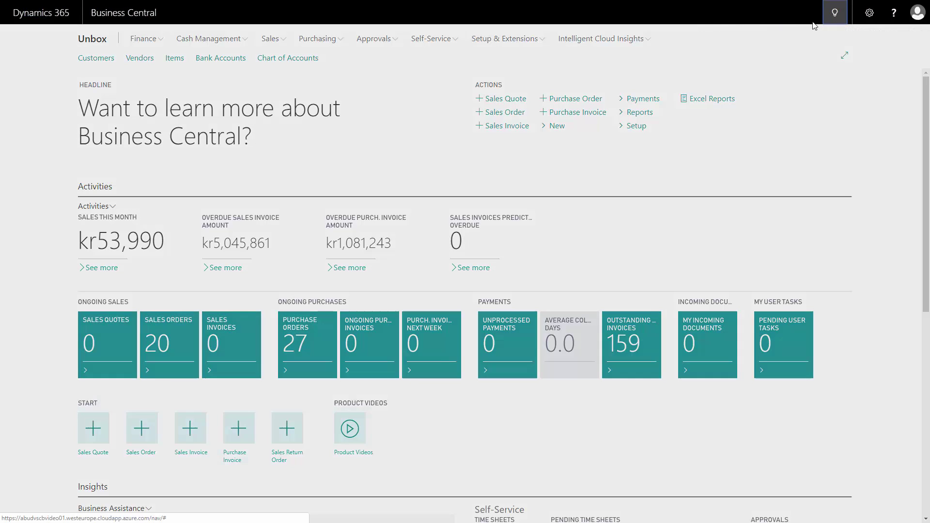
{"action": "type", "text": "sales "}
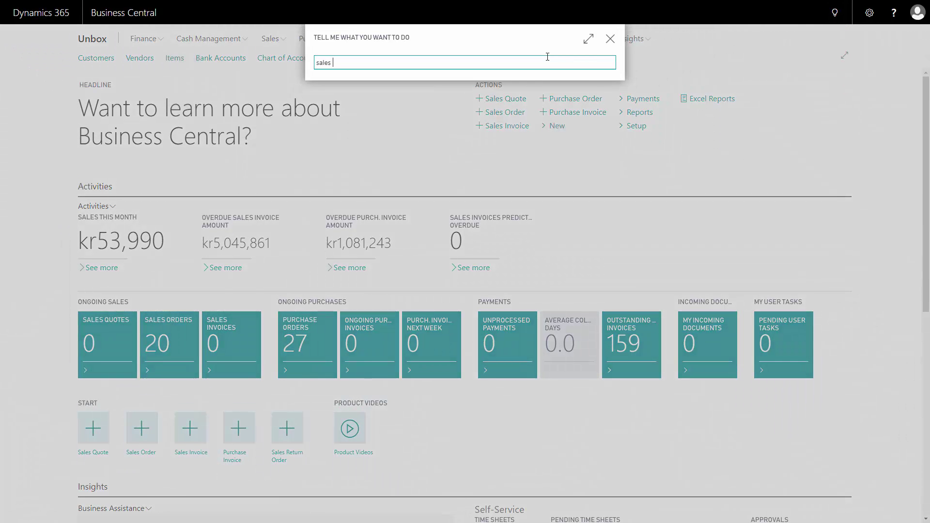
{"action": "type", "text": "ino"}
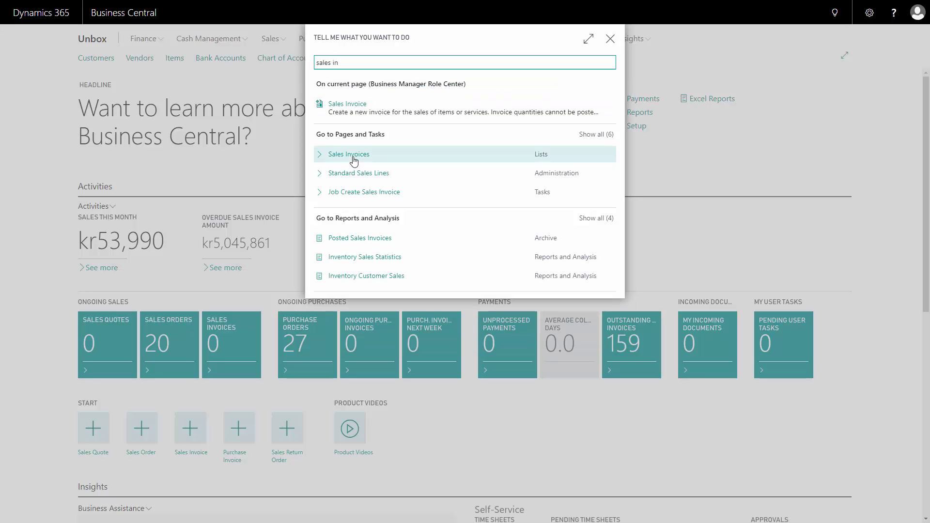
{"action": "left_click", "coordinate": [349, 155]}
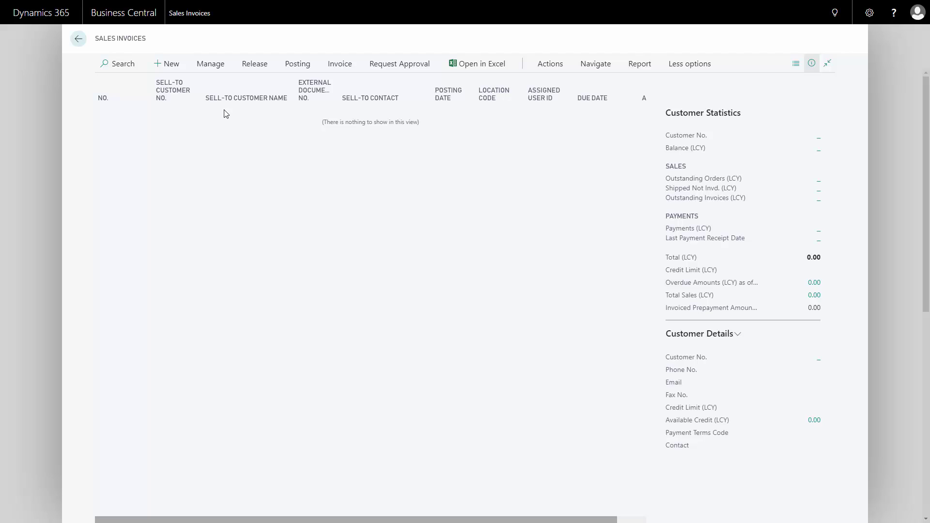
Create new sales invoice 1002 for customer The Bikemaster Copenhagen
{"action": "left_click", "coordinate": [164, 63]}
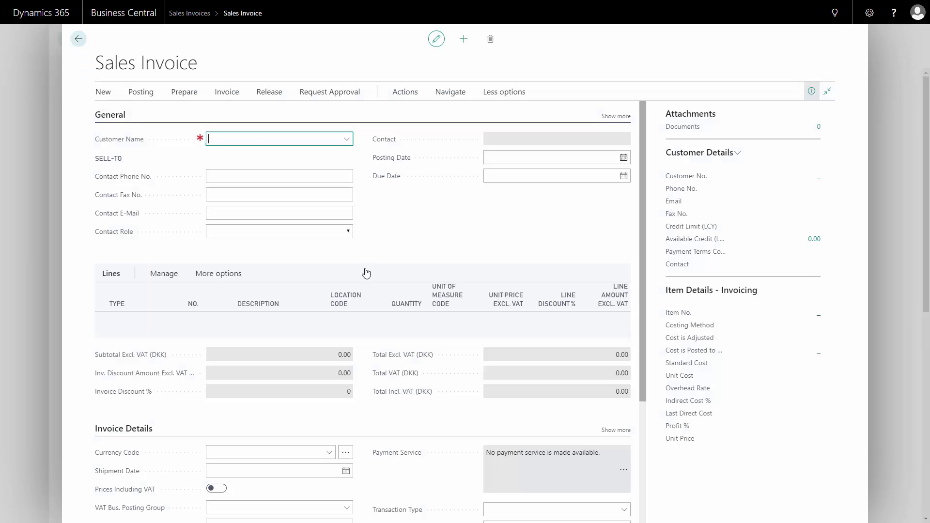
{"action": "type", "text": "1"}
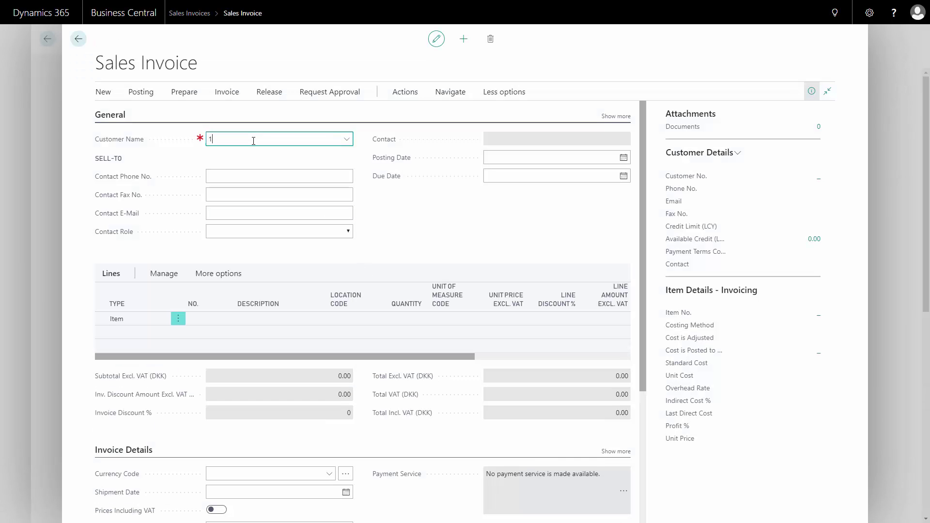
{"action": "type", "text": "002"}
{"action": "key", "text": "Tab"}
{"action": "left_click", "coordinate": [267, 189]}
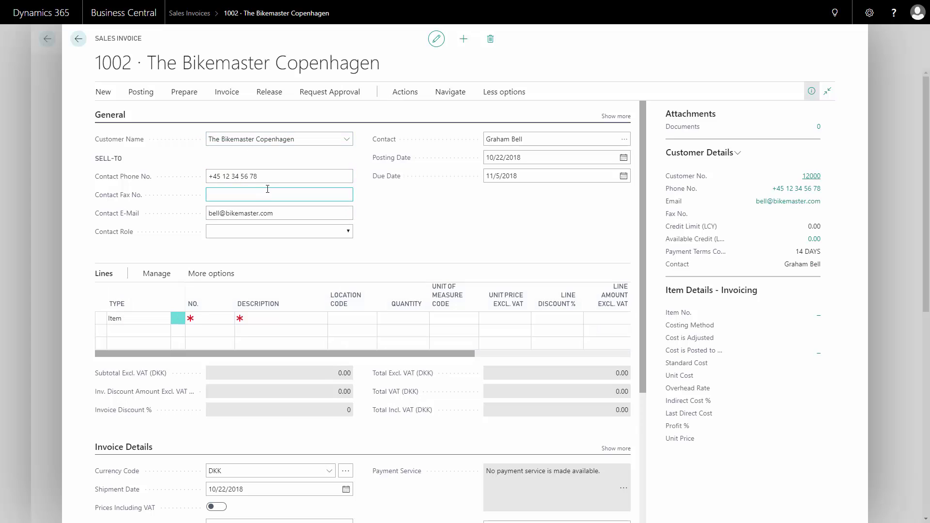
Add an Item line for 1120 Spokes, quantity 30 at unit price 3.00 (90.00)
{"action": "left_click", "coordinate": [217, 319]}
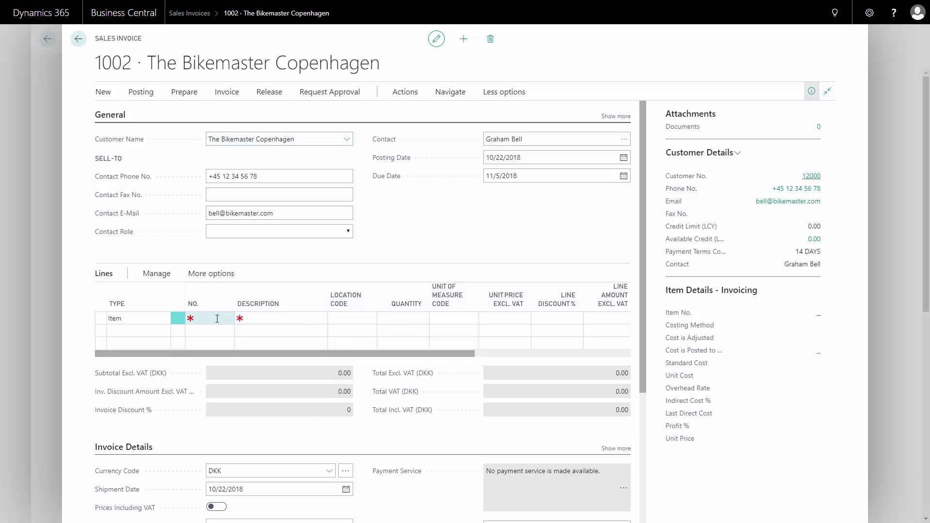
{"action": "left_click", "coordinate": [174, 321]}
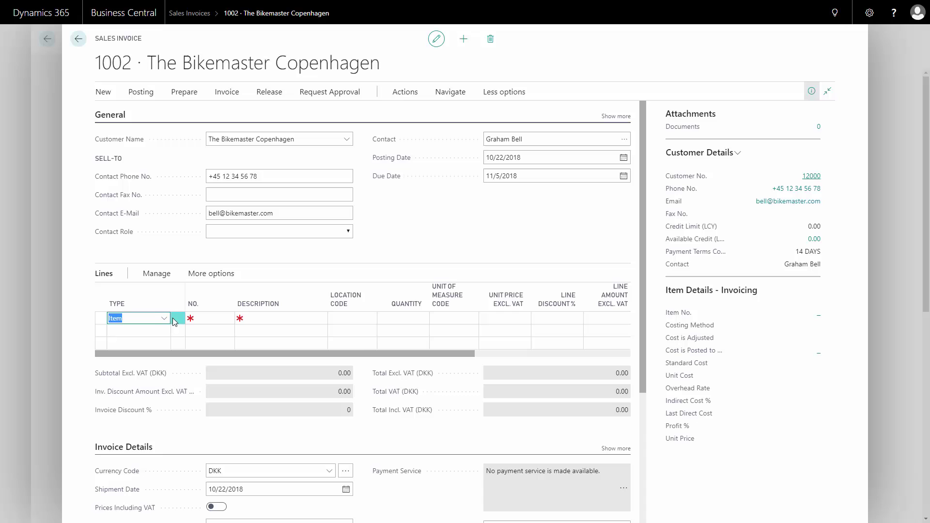
{"action": "left_click", "coordinate": [164, 319]}
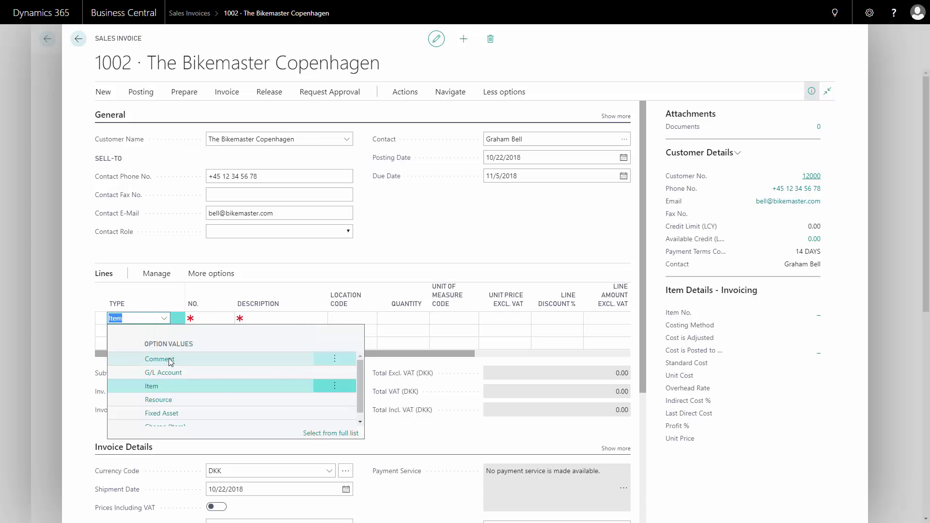
{"action": "left_click", "coordinate": [214, 318]}
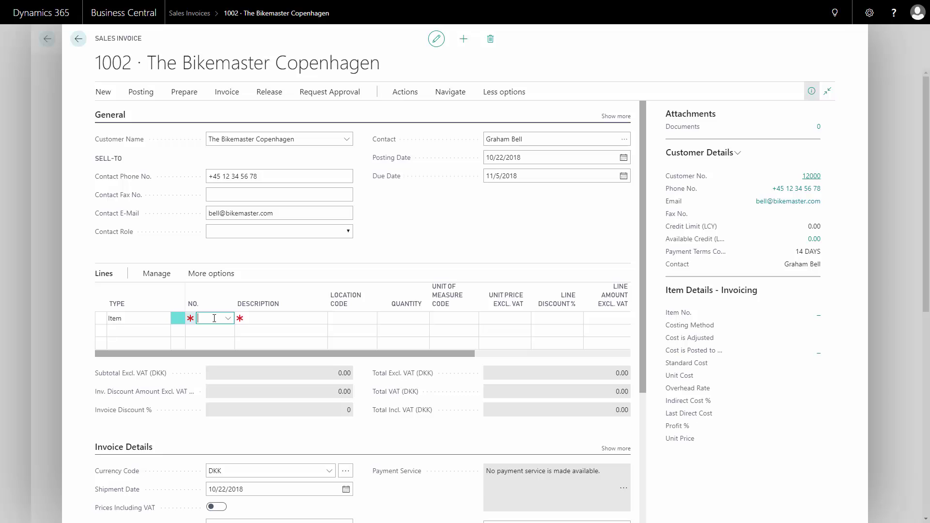
{"action": "type", "text": "1120"}
{"action": "key", "text": "Tab"}
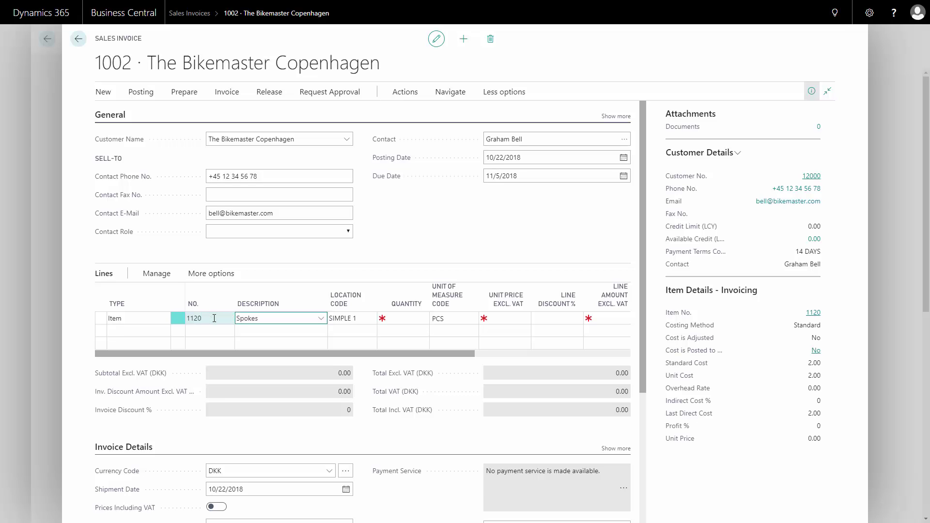
{"action": "key", "text": "Tab"}
{"action": "key", "text": "Tab"}
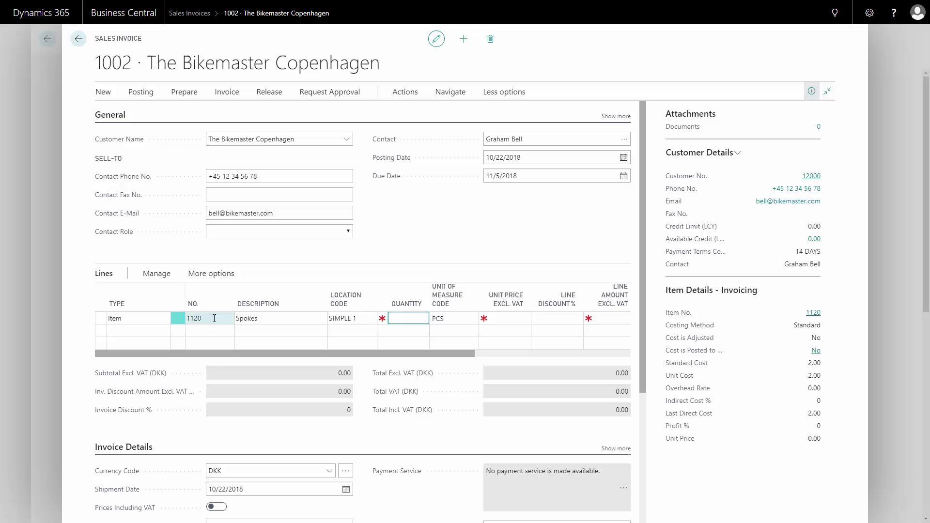
{"action": "type", "text": "30"}
{"action": "key", "text": "Tab"}
{"action": "key", "text": "Tab"}
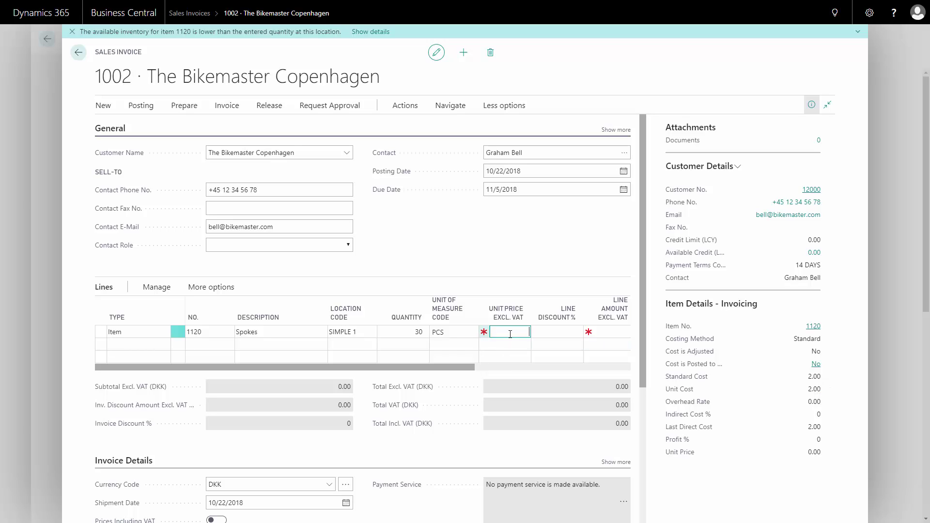
{"action": "key", "text": "Tab"}
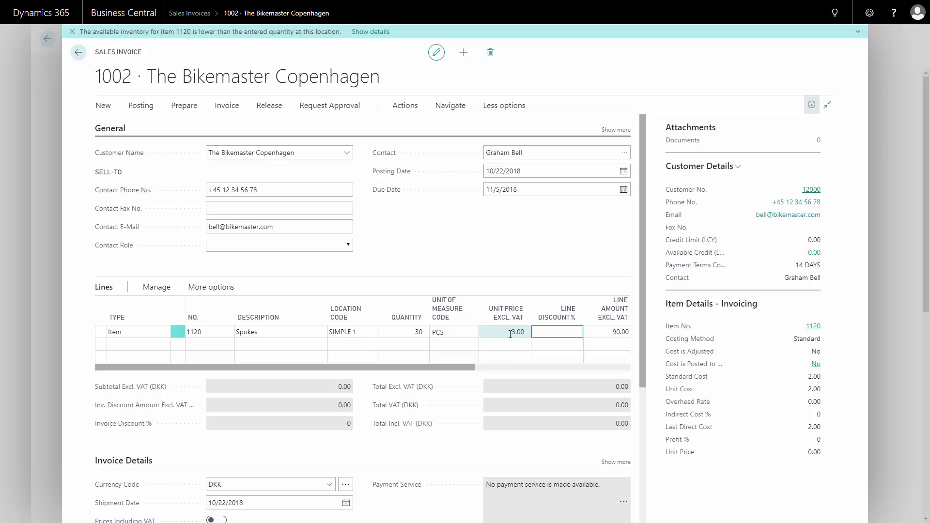
{"action": "left_click_drag", "start_coordinate": [455, 365], "coordinate": [571, 369]}
{"action": "left_click", "coordinate": [608, 370]}
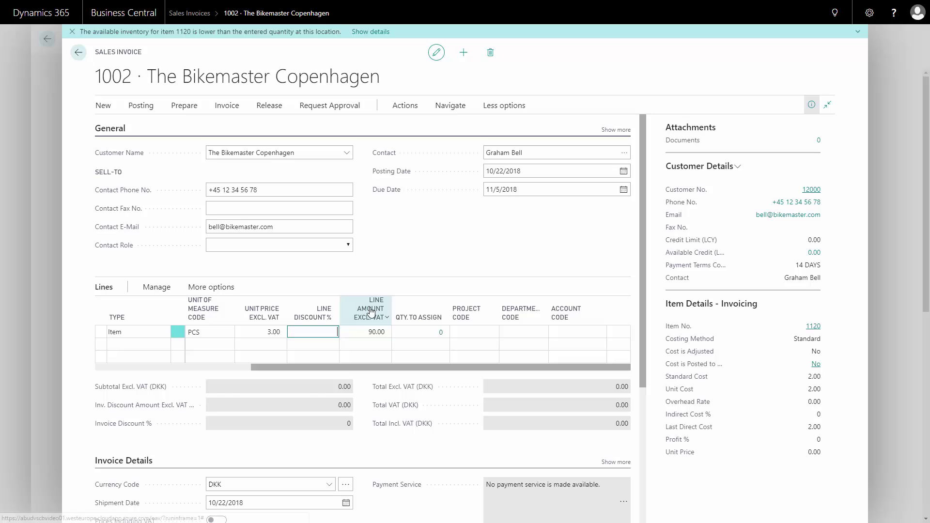
{"action": "mouse_move", "coordinate": [478, 313]}
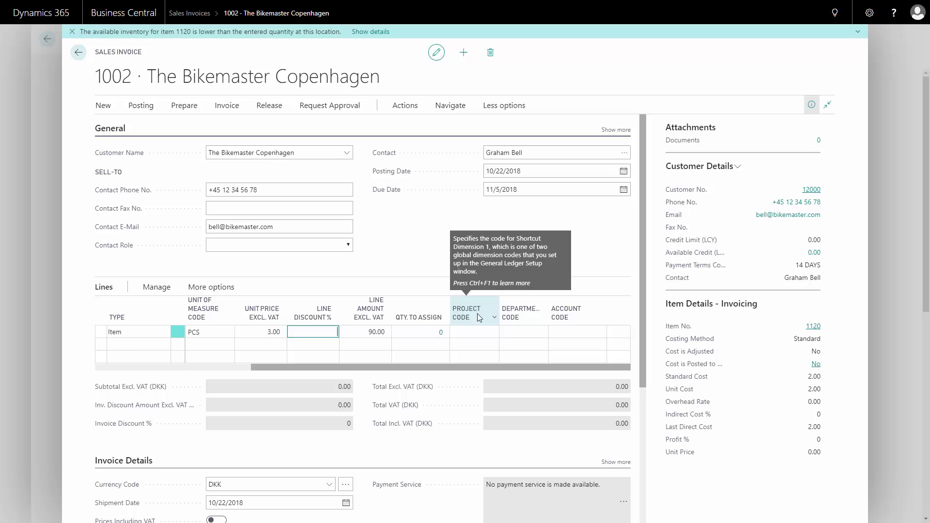
{"action": "left_click", "coordinate": [301, 189]}
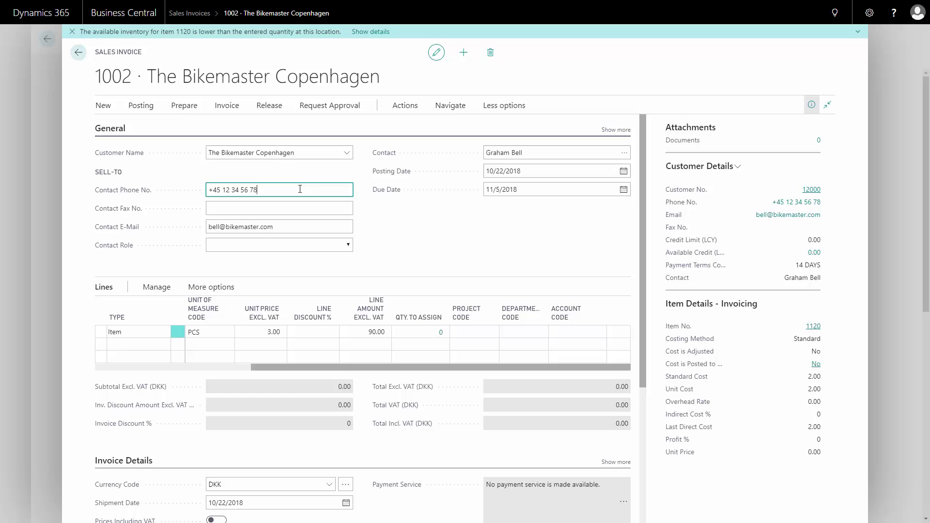
Post invoice 1002 via Post and Send and open posted invoice 103039
{"action": "left_click", "coordinate": [141, 106]}
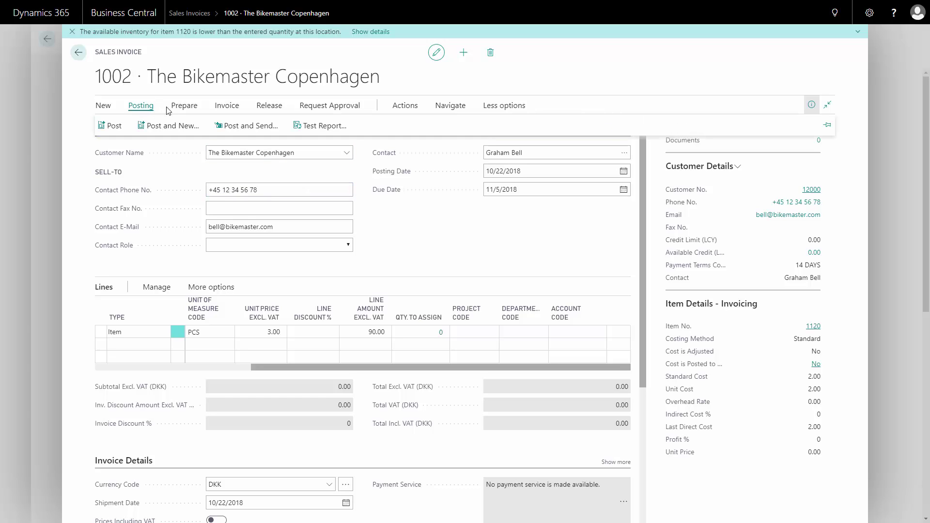
{"action": "left_click", "coordinate": [248, 127]}
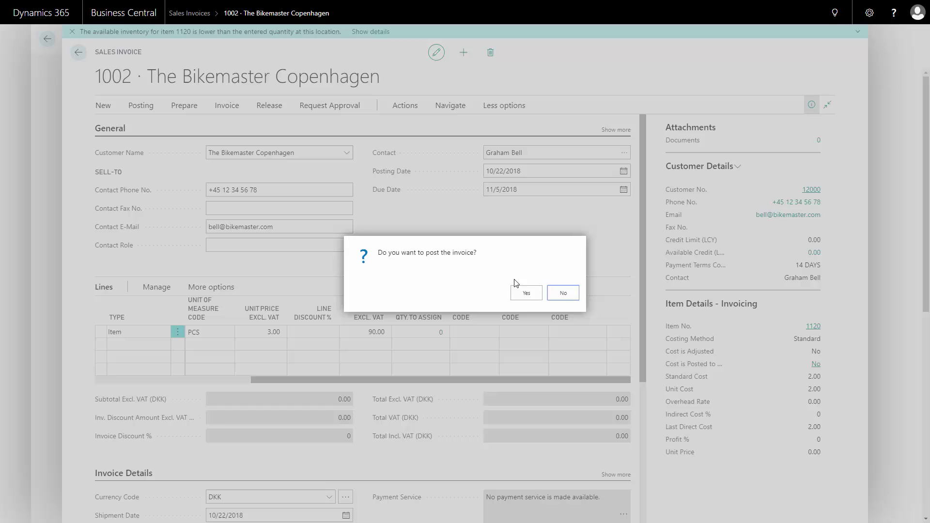
{"action": "left_click", "coordinate": [531, 293]}
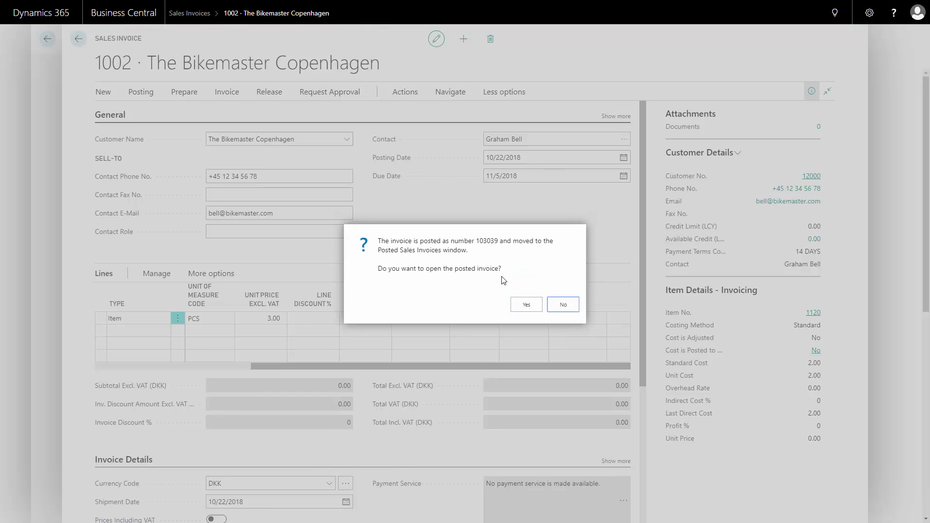
{"action": "left_click", "coordinate": [532, 307]}
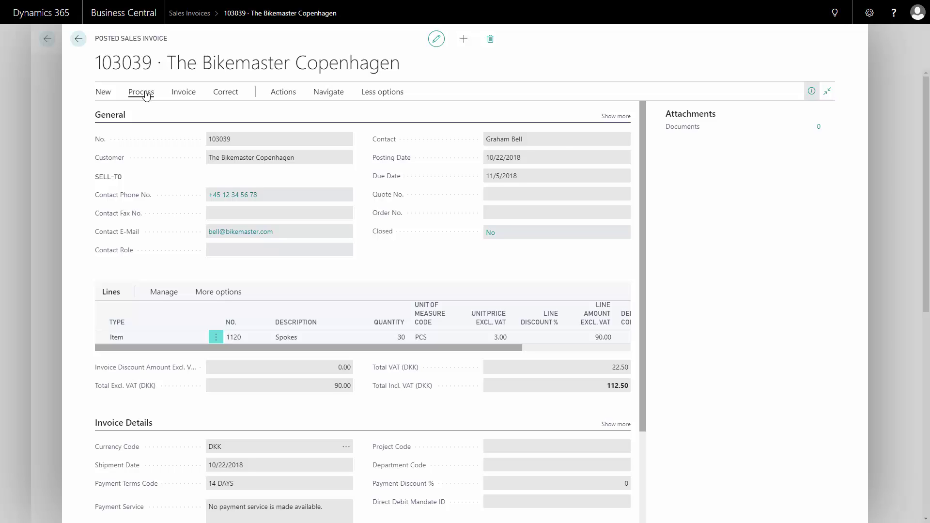
Go back from posted invoice 103039 through the Sales Invoices list to the Role Center
{"action": "left_click", "coordinate": [80, 43]}
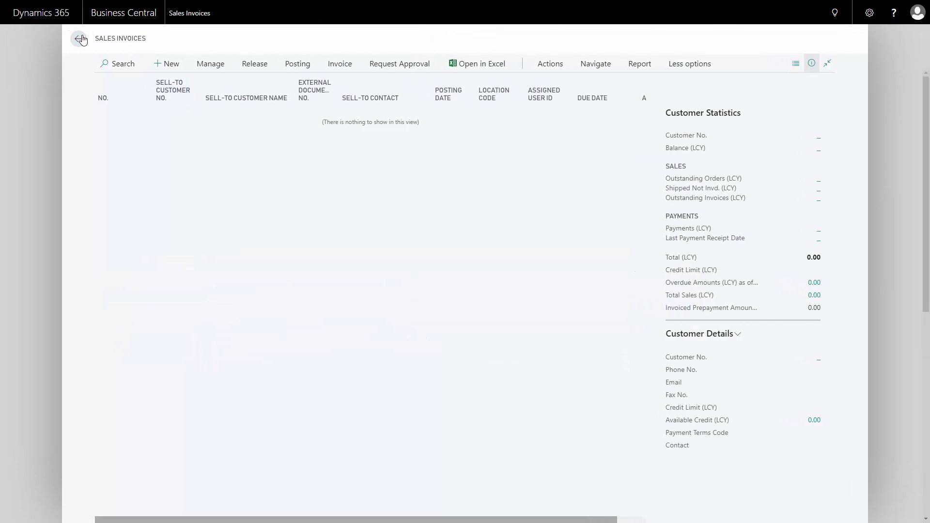
{"action": "left_click", "coordinate": [80, 39]}
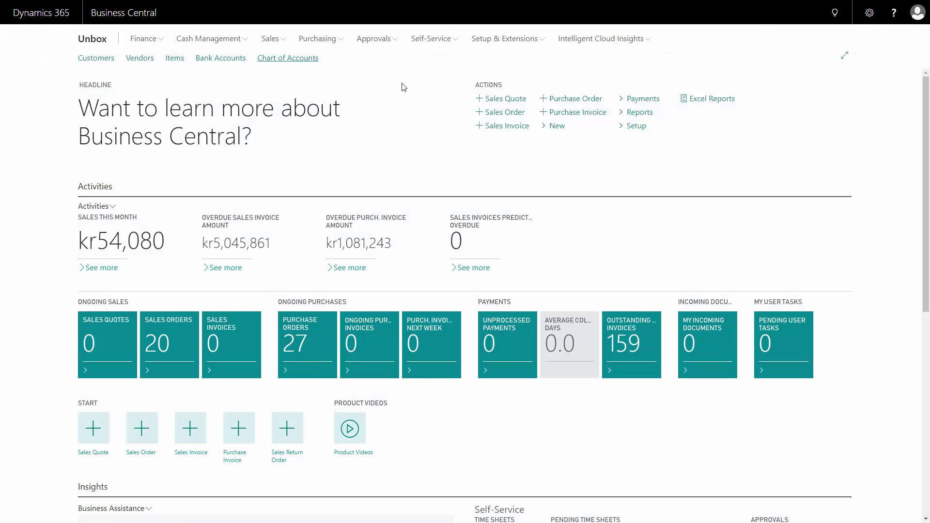
Search 'sale ord', open Sales Orders, and open order 20002 for The Bikemaster Copenhagen
{"action": "left_click", "coordinate": [837, 12]}
{"action": "type", "text": "sale ord"}
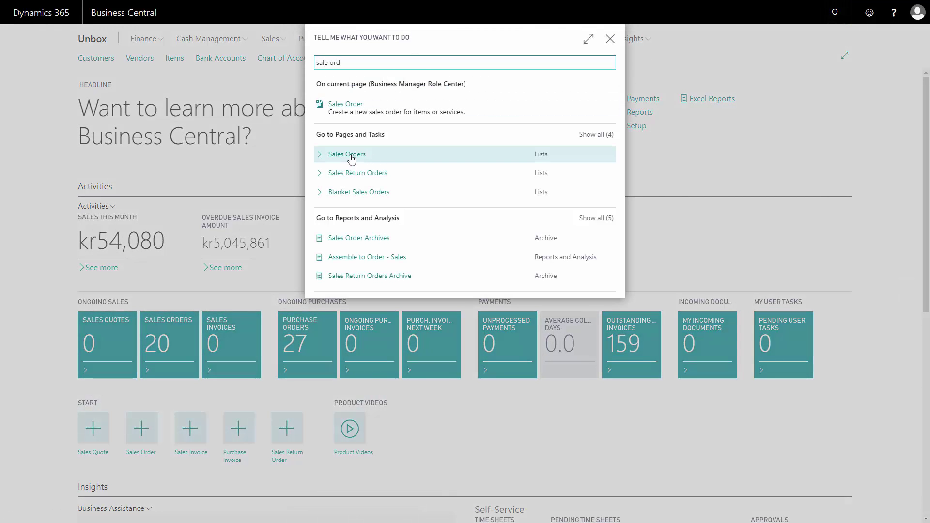
{"action": "left_click", "coordinate": [376, 159]}
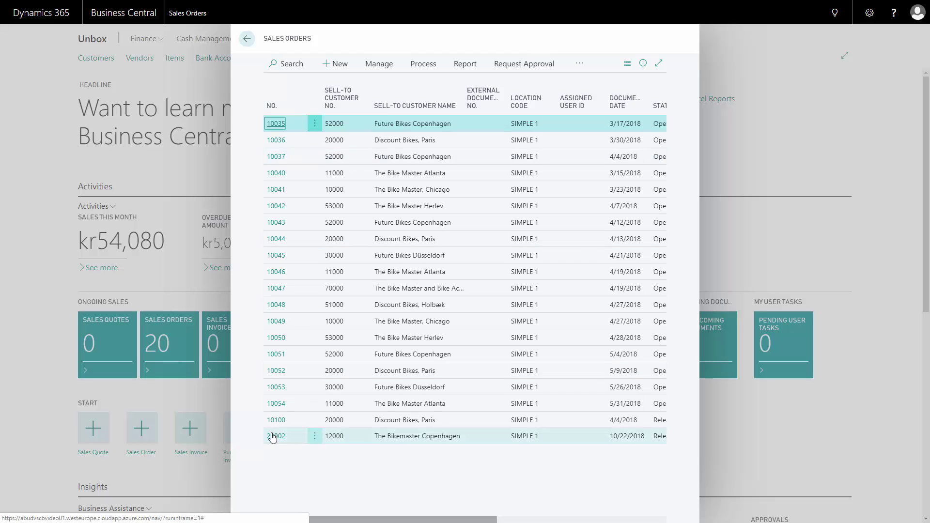
{"action": "left_click", "coordinate": [277, 437]}
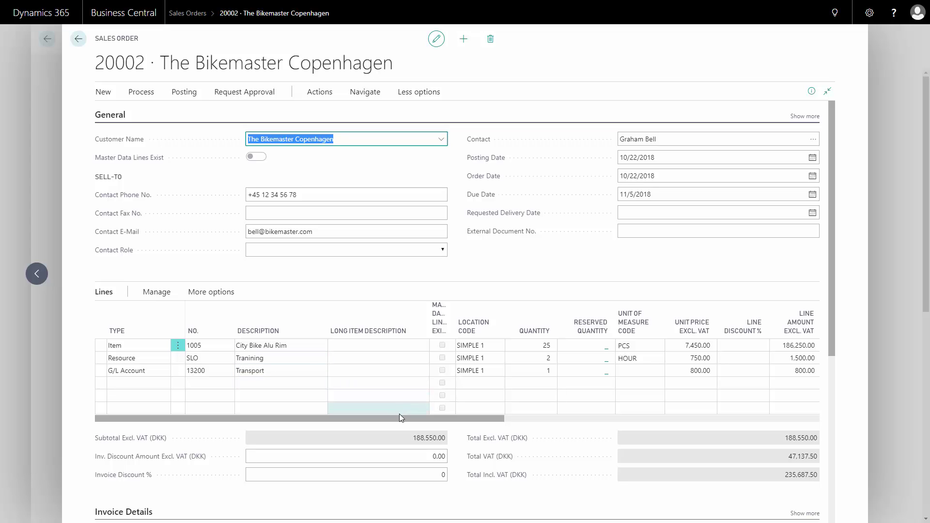
On order 20002's Item line, set Qty. to Ship to 7 and Qty. to Invoice to 18
{"action": "left_click_drag", "start_coordinate": [406, 418], "coordinate": [505, 426]}
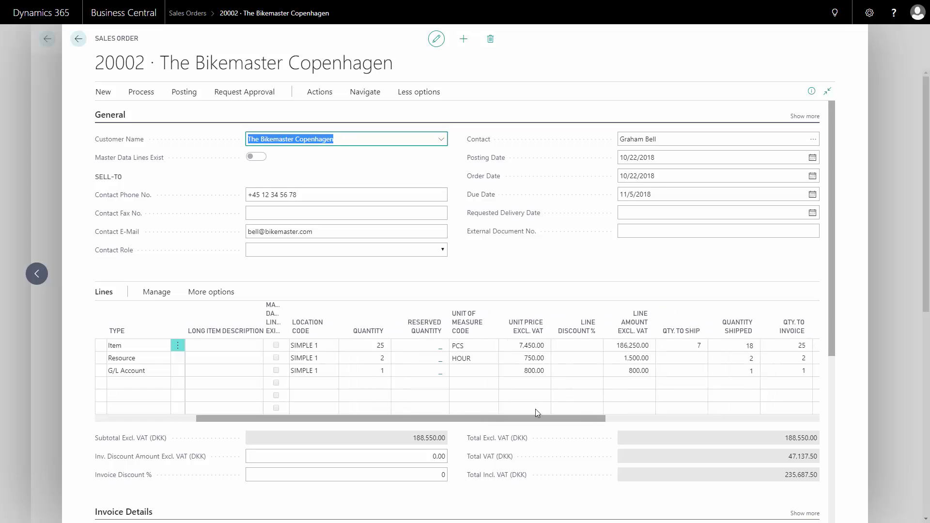
{"action": "left_click", "coordinate": [665, 359]}
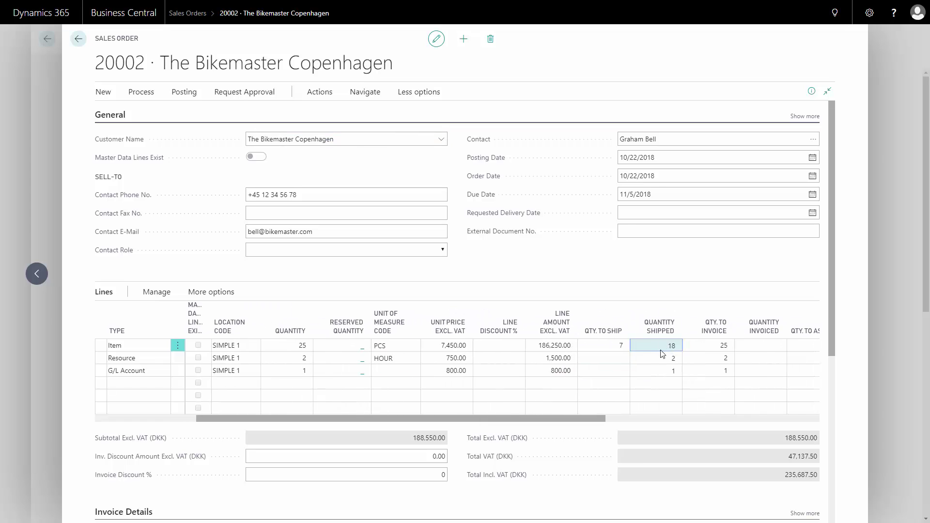
{"action": "left_click", "coordinate": [613, 347]}
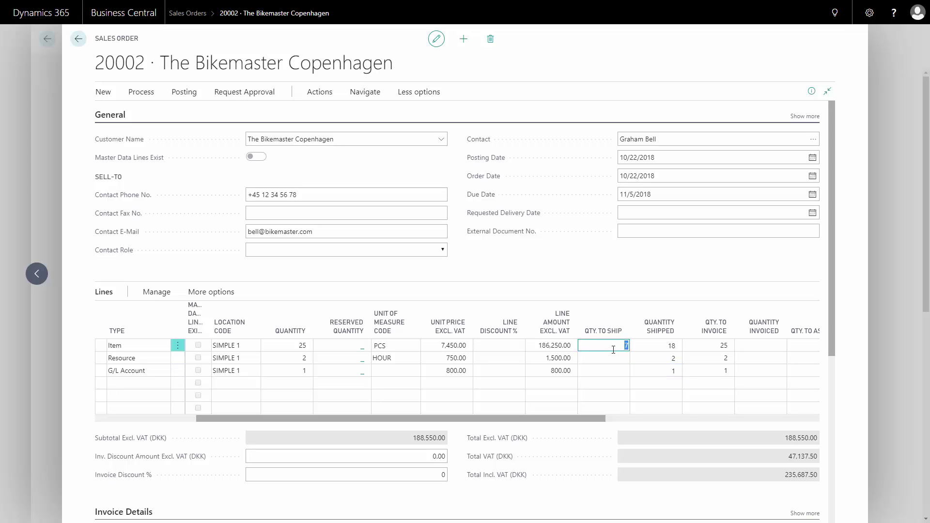
{"action": "left_click", "coordinate": [613, 350]}
{"action": "key", "text": "Delete"}
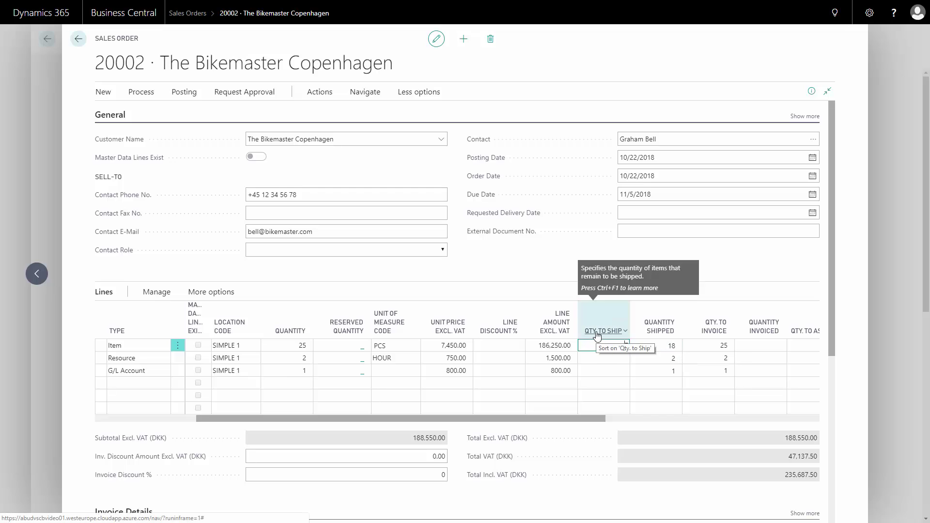
{"action": "type", "text": "7"}
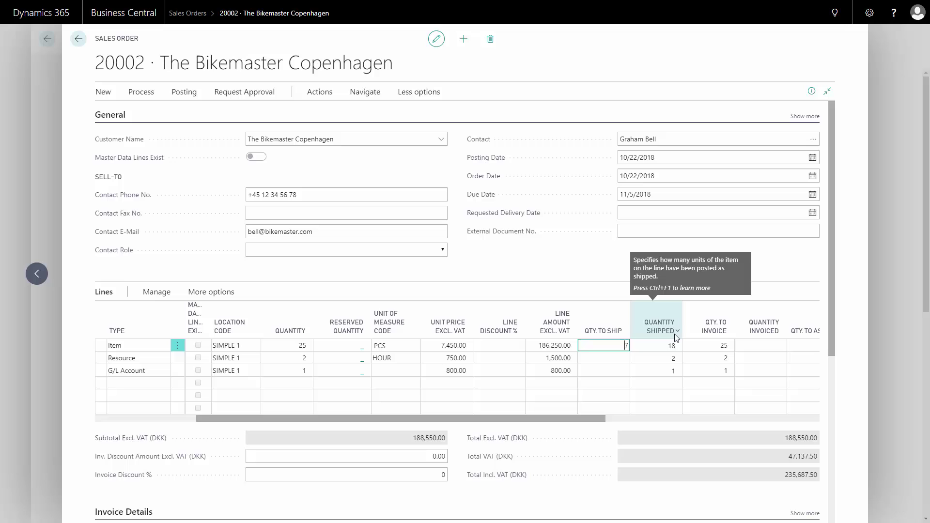
{"action": "left_click", "coordinate": [712, 344]}
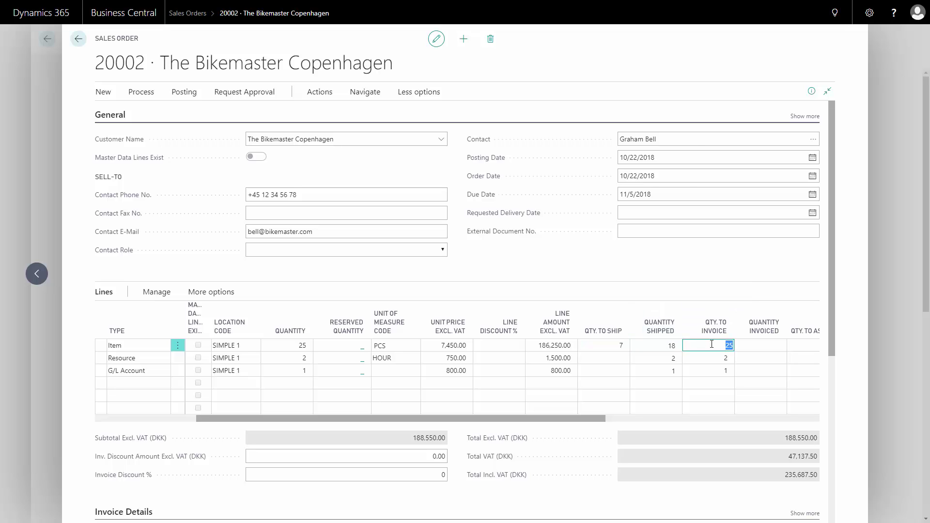
{"action": "type", "text": "18"}
{"action": "key", "text": "Tab"}
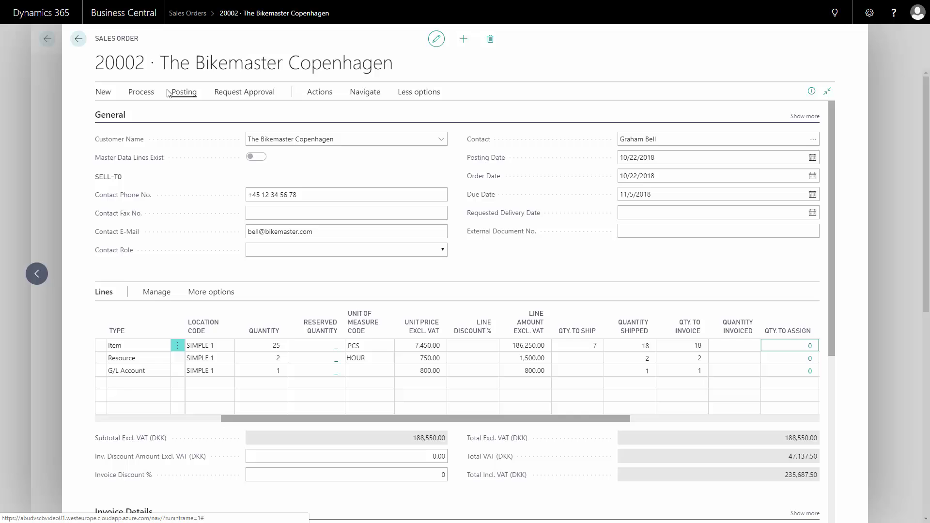
Post order 20002 with the Invoice option, then return to the Sales Orders list
{"action": "left_click", "coordinate": [145, 92]}
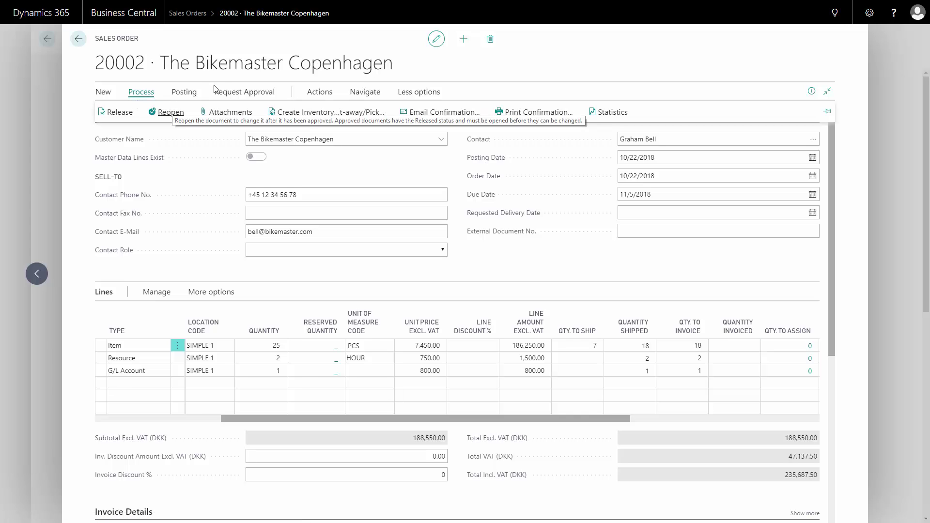
{"action": "left_click", "coordinate": [191, 95]}
{"action": "left_click", "coordinate": [113, 112]}
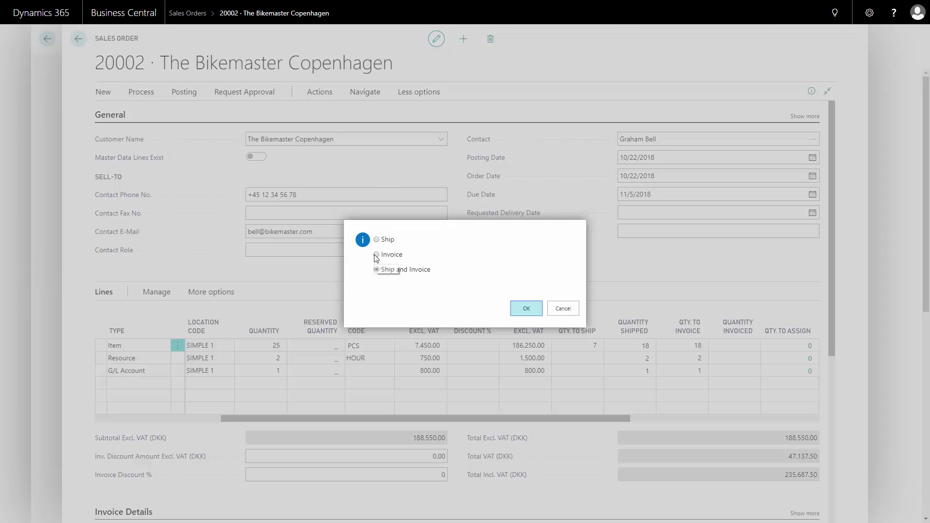
{"action": "left_click", "coordinate": [376, 254]}
{"action": "left_click", "coordinate": [529, 312]}
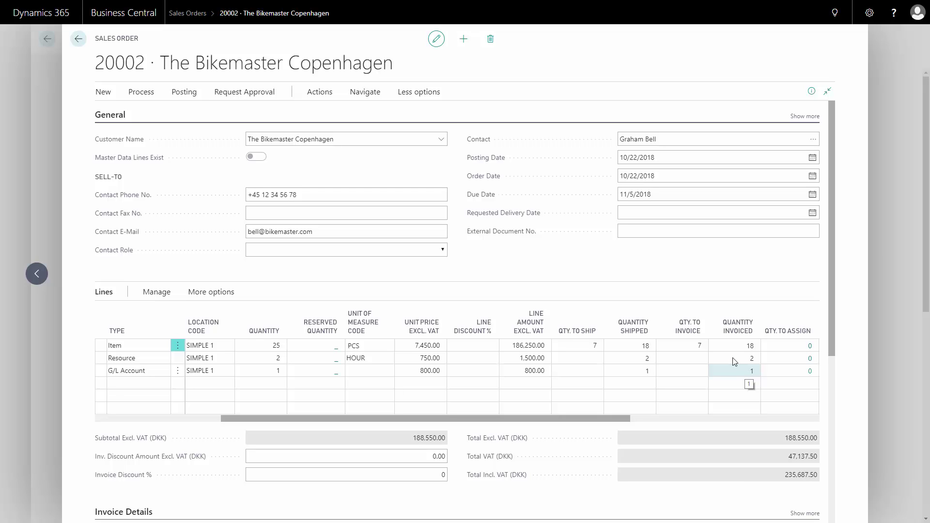
{"action": "left_click", "coordinate": [78, 39]}
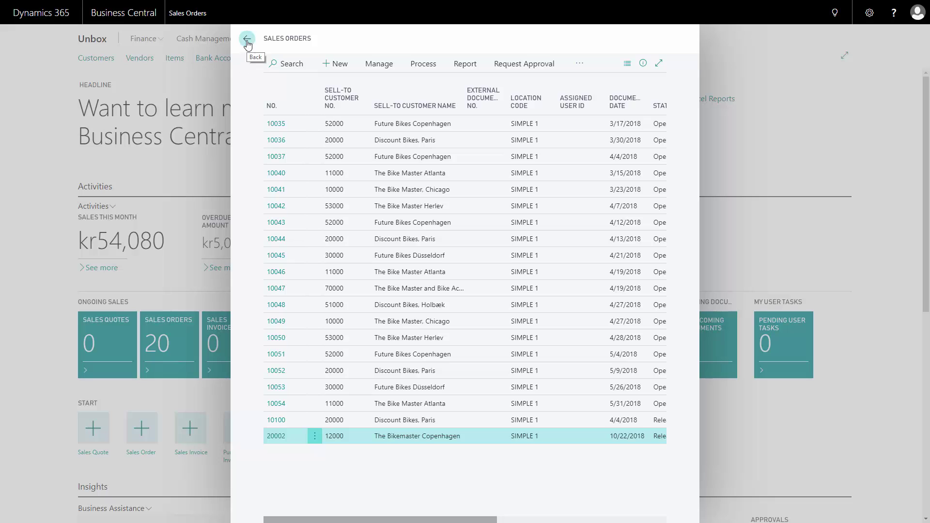
From the Role Center, search 'post sale i' and open Posted Sales Invoices
{"action": "left_click", "coordinate": [247, 44]}
{"action": "left_click", "coordinate": [834, 21]}
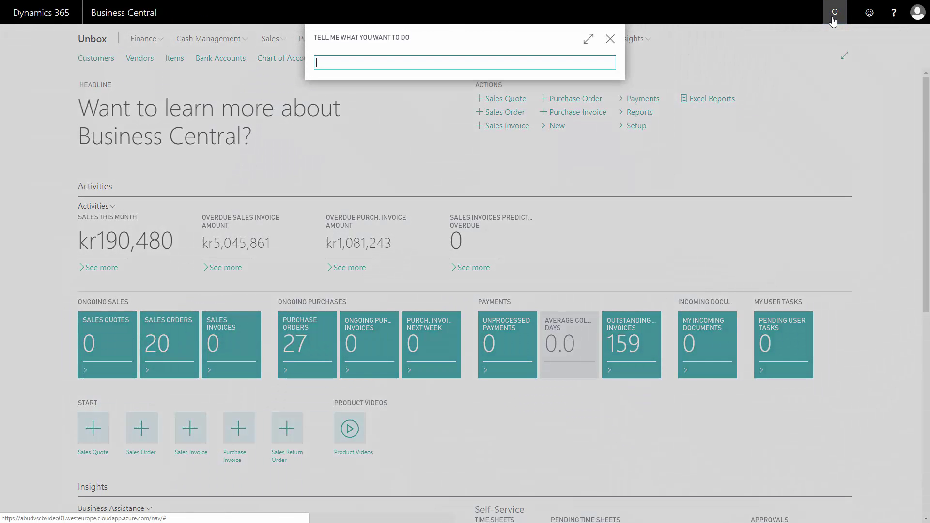
{"action": "type", "text": "post sale i"}
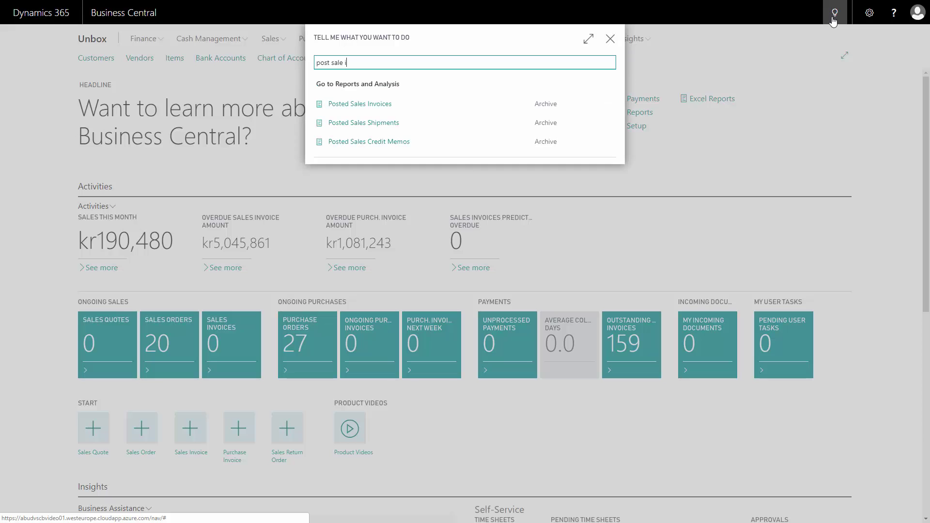
{"action": "left_click", "coordinate": [371, 104]}
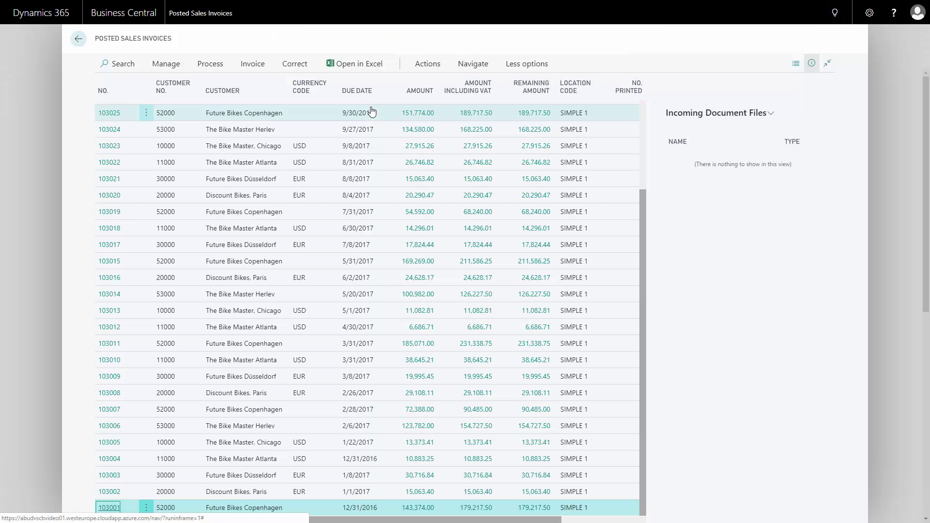
Filter posted sales invoices to Customer No. 12000, The Bikemaster Copenhagen
{"action": "left_click", "coordinate": [176, 89]}
{"action": "left_click", "coordinate": [155, 146]}
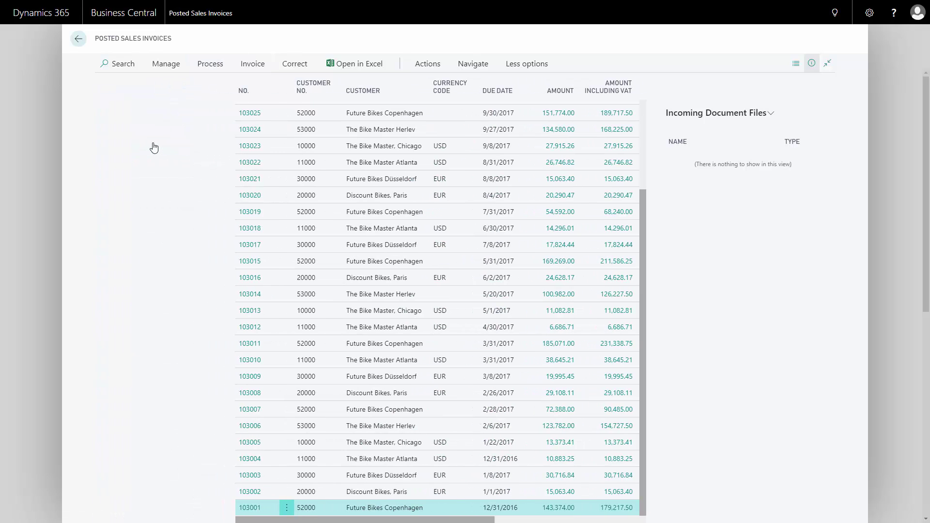
{"action": "left_click", "coordinate": [153, 137]}
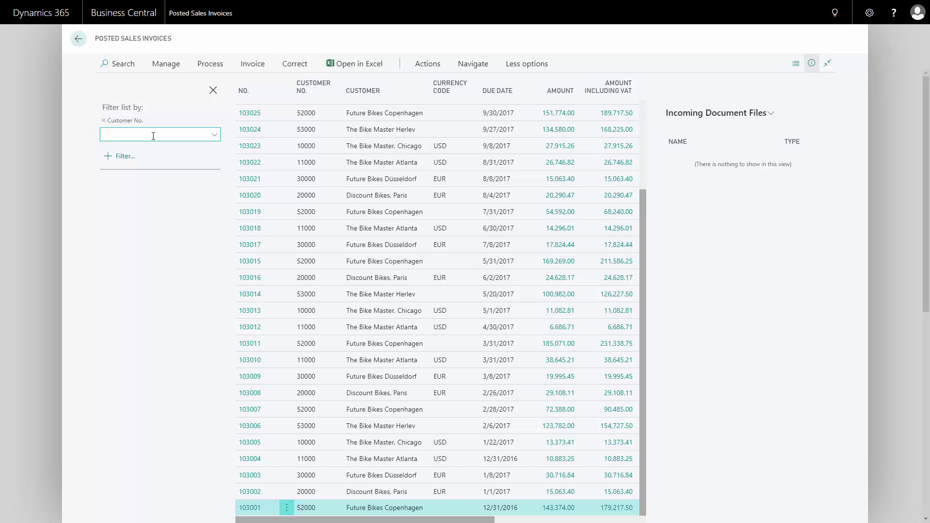
{"action": "type", "text": "12000"}
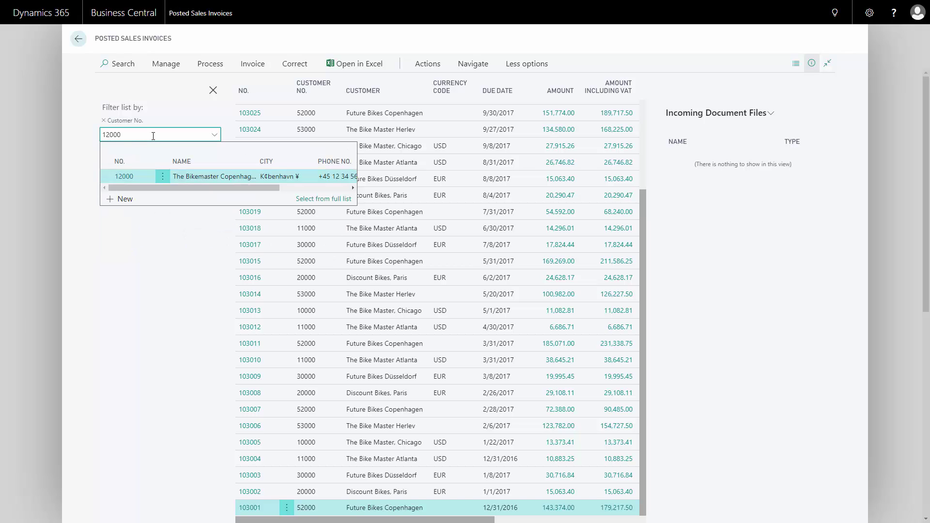
{"action": "left_click", "coordinate": [133, 176]}
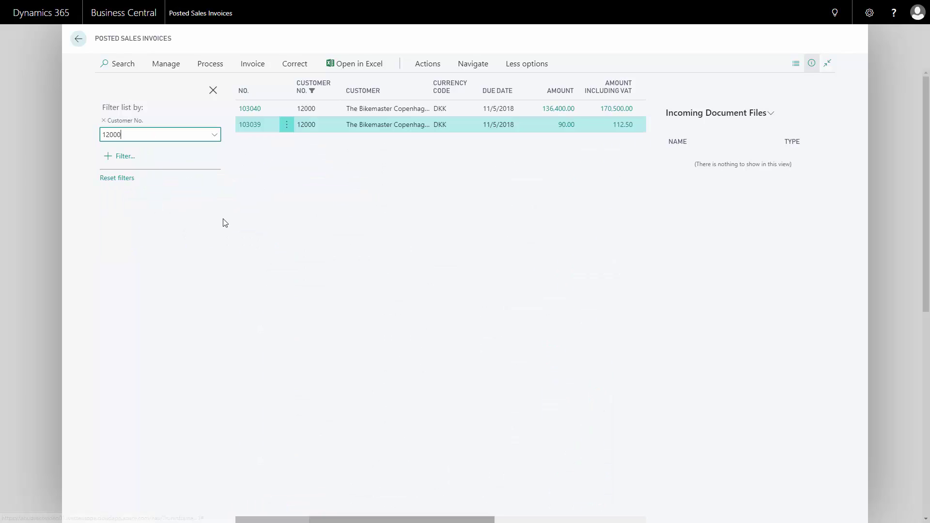